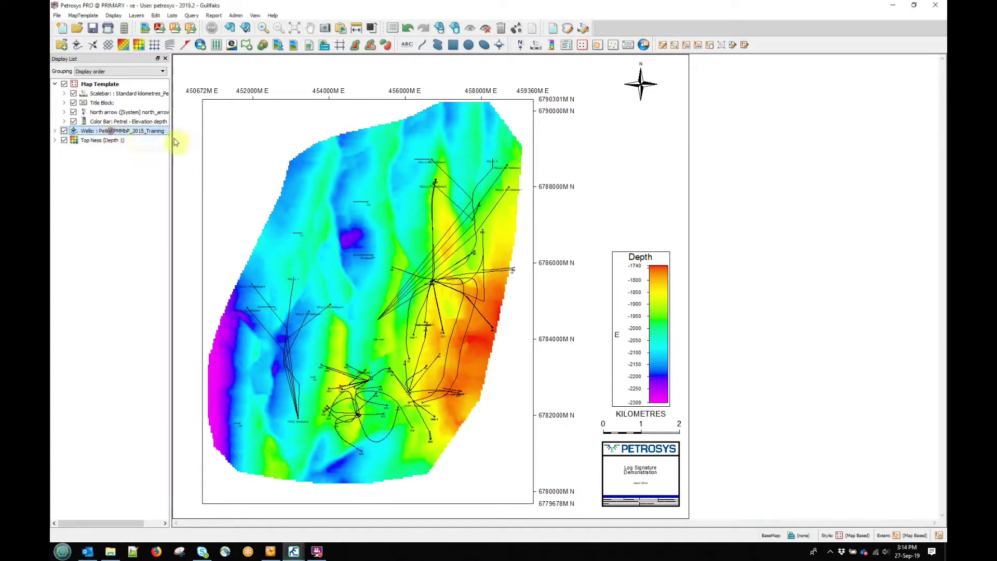
# Enable the log signature display for the Petrel wells layer.
pyautogui.doubleClick(130, 132)
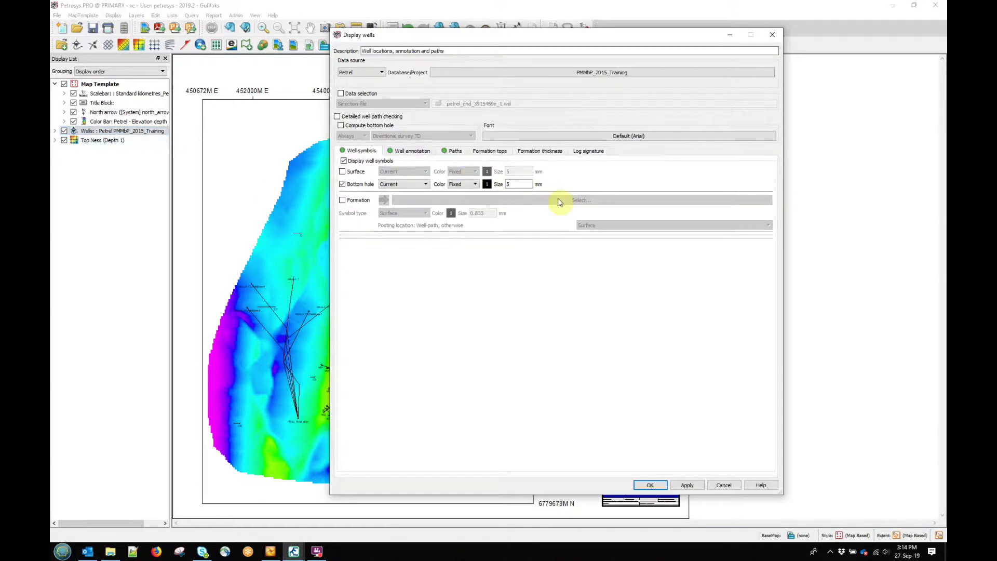
pyautogui.click(588, 154)
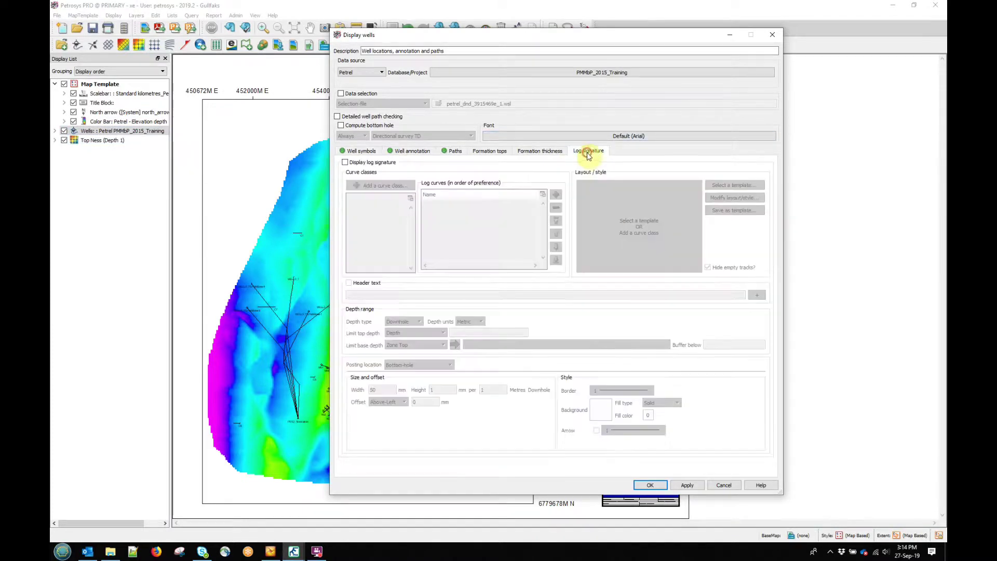
pyautogui.click(345, 162)
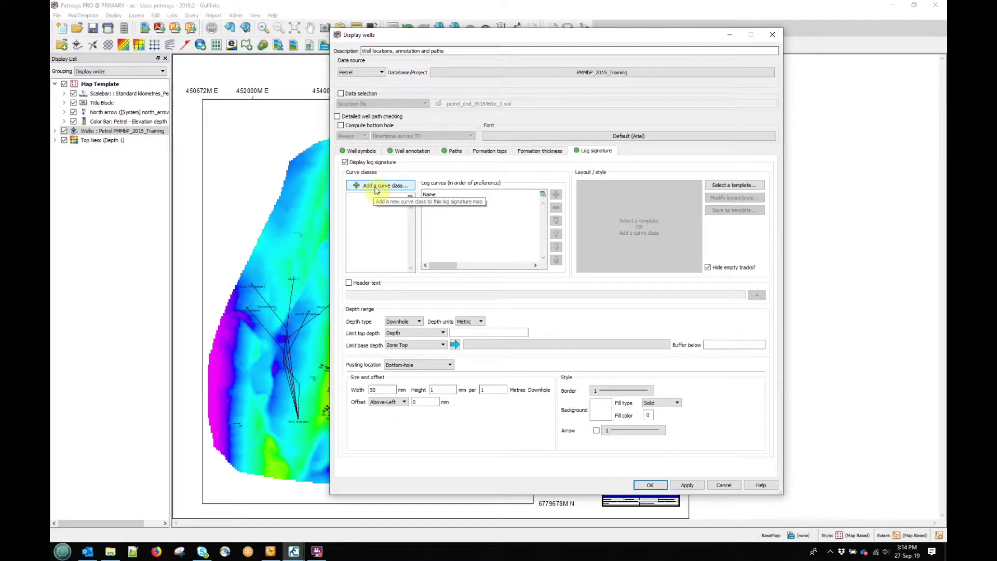
# Add a curve class named Gamma that uses the Gamma log curve from the Gullfaks folder.
pyautogui.click(377, 186)
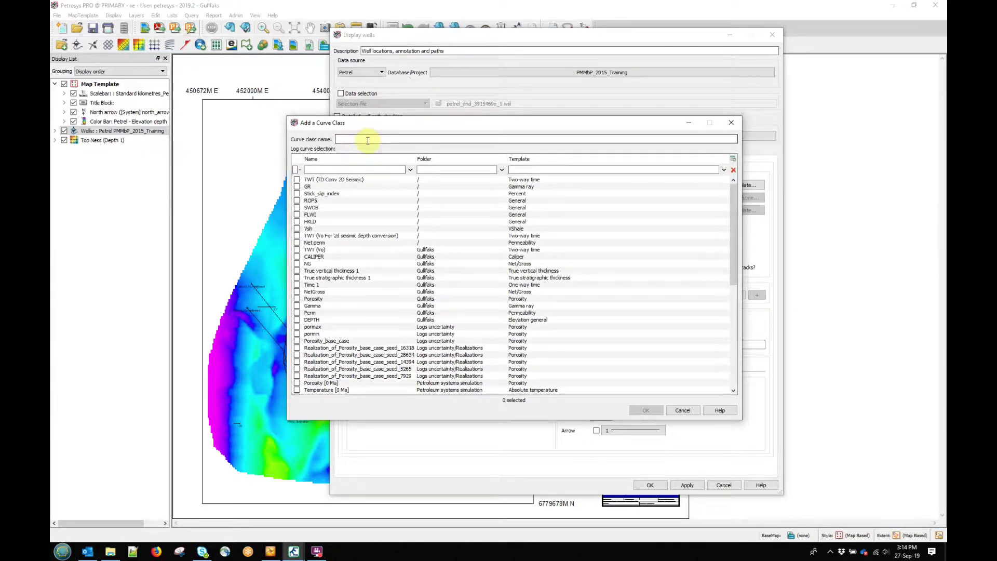
pyautogui.click(368, 140)
pyautogui.write('Gamma')
pyautogui.click(338, 170)
pyautogui.write('g')
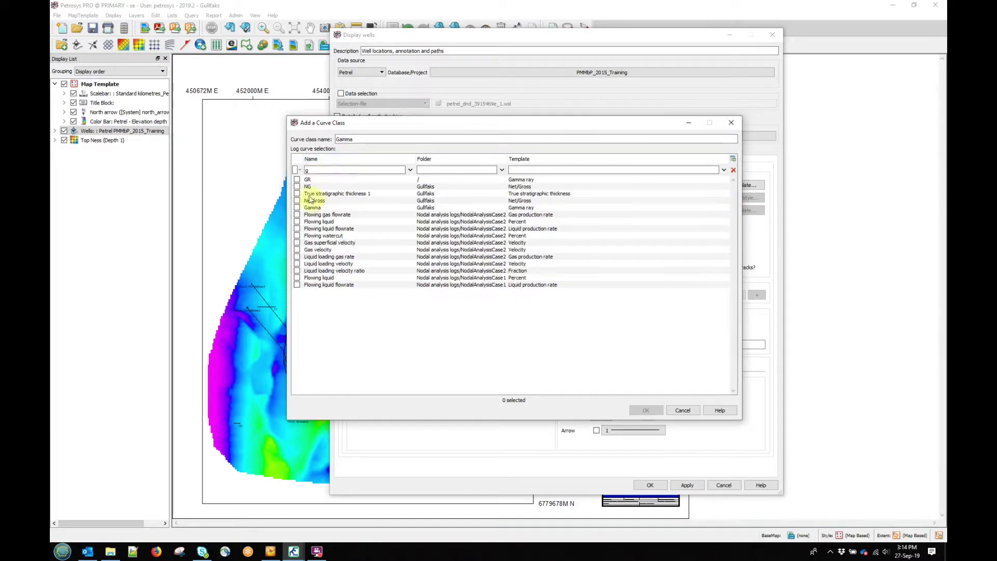
pyautogui.click(297, 208)
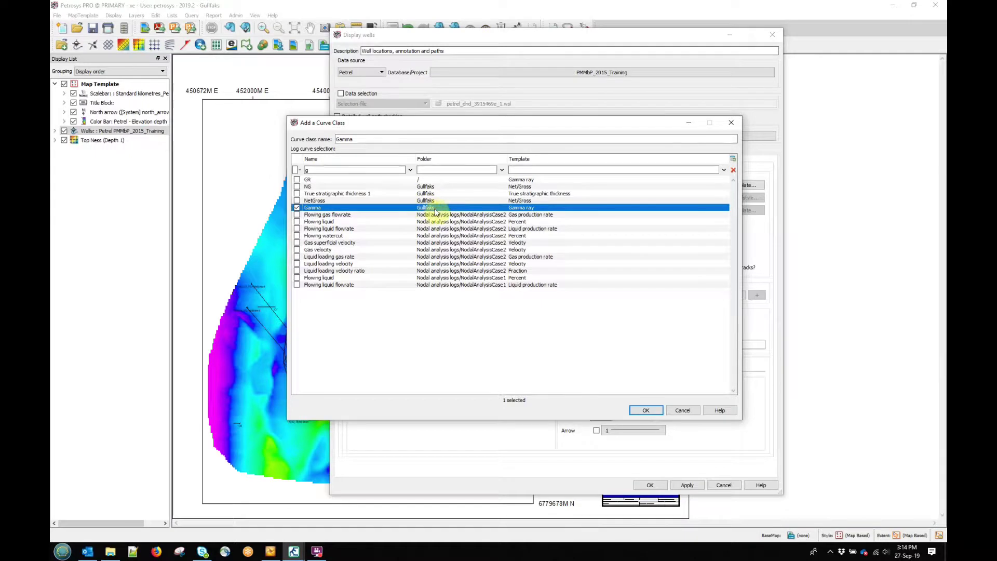
pyautogui.click(643, 410)
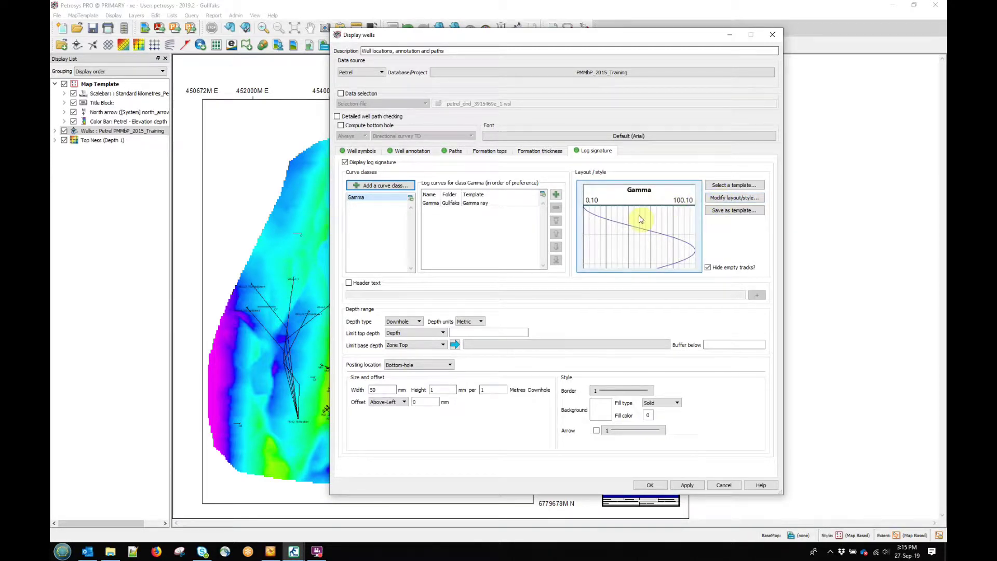
# Add a Depth track to the log signature layout.
pyautogui.click(632, 229)
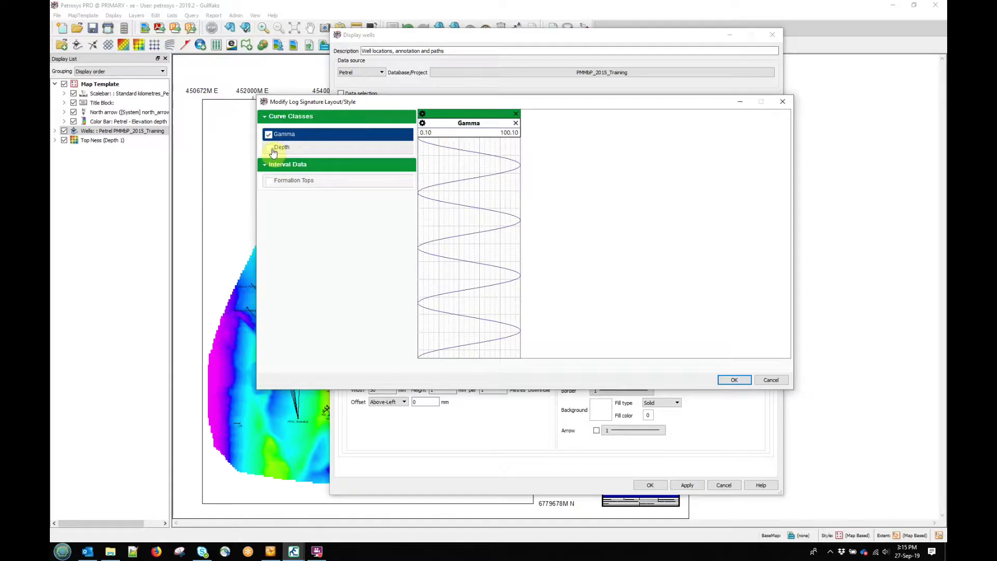
pyautogui.click(270, 147)
pyautogui.click(338, 182)
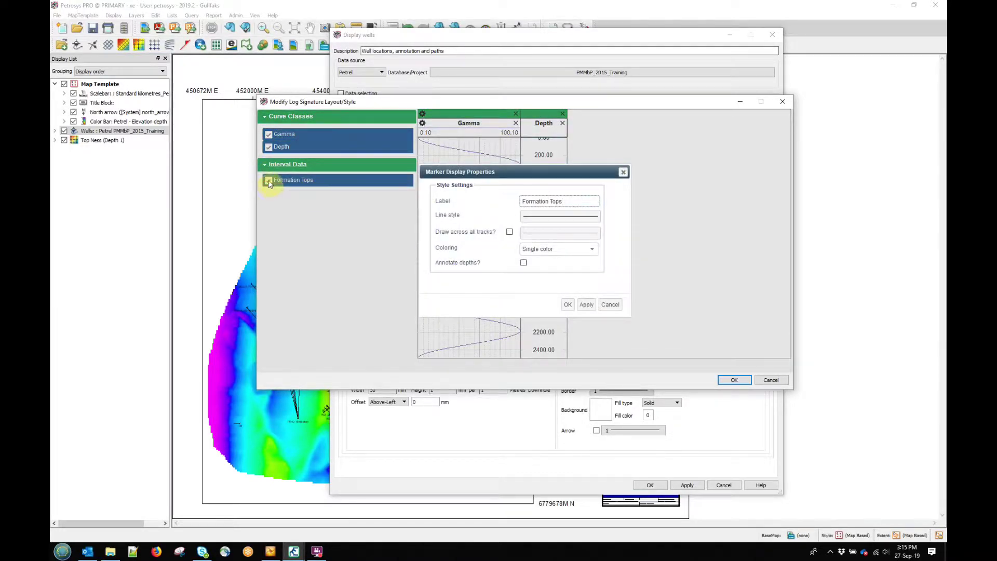
pyautogui.click(609, 305)
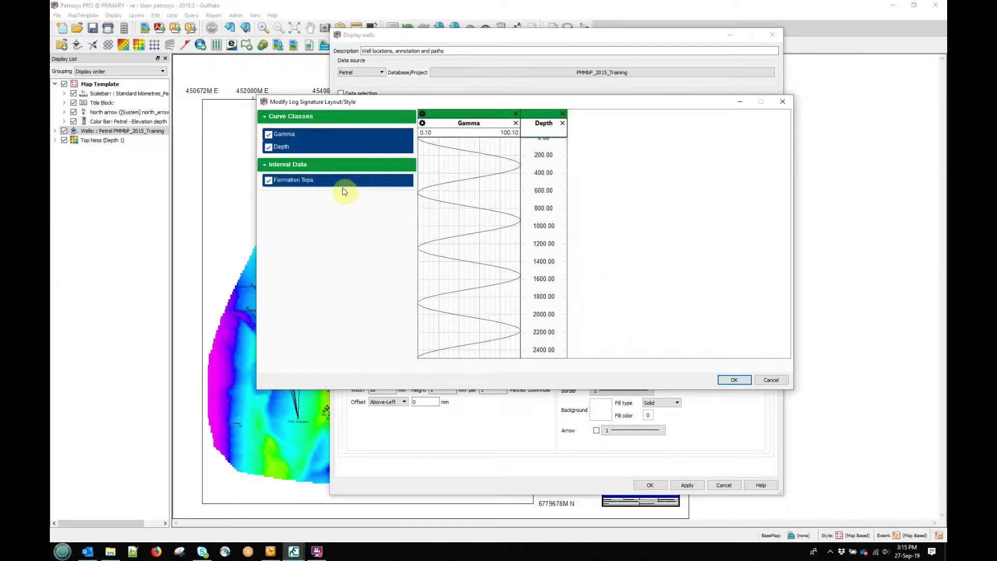
pyautogui.click(286, 185)
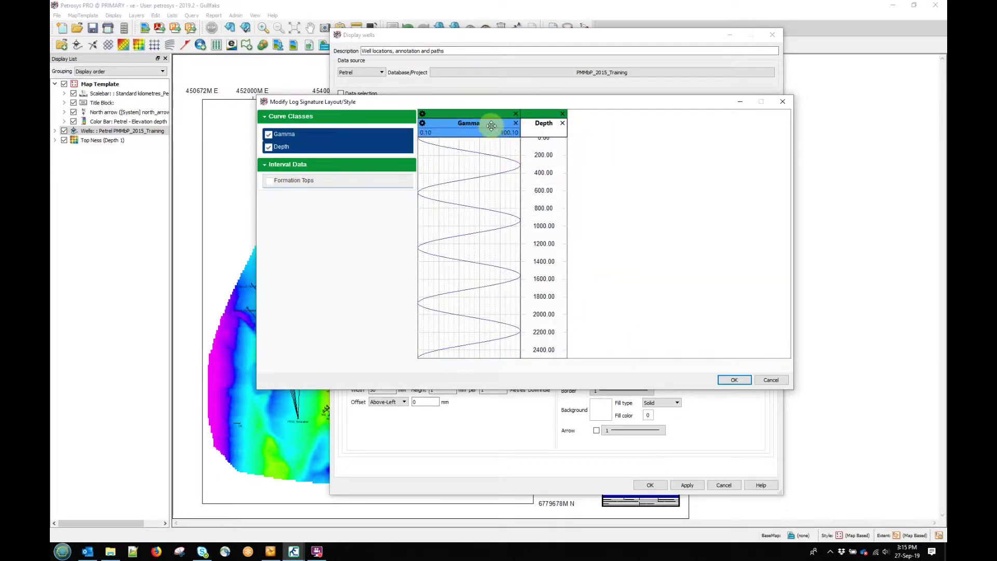
# Move the Gamma track to the right of the Depth track and set the Gamma curve's range to 0–200.
pyautogui.moveTo(452, 125); pyautogui.dragTo(608, 138)
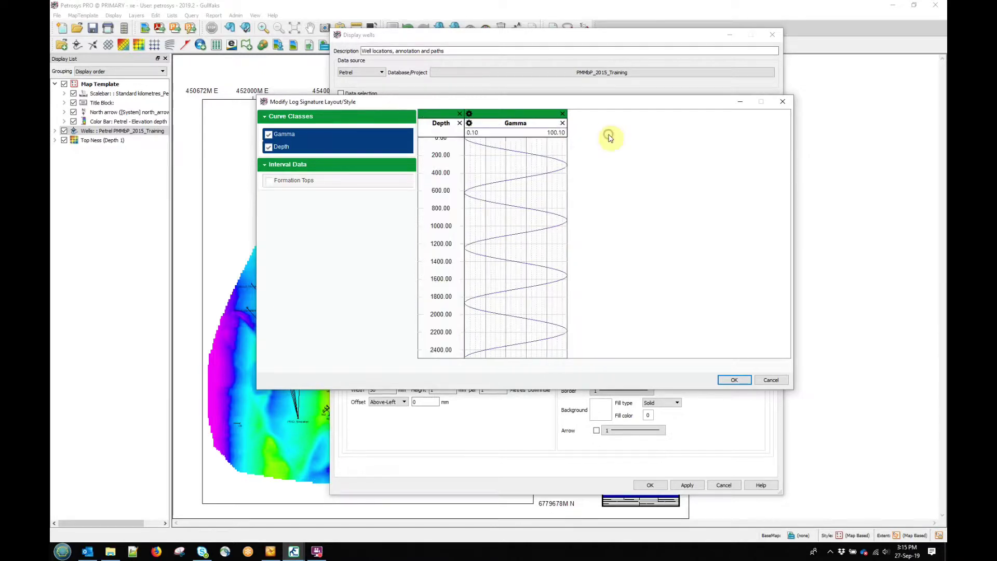
pyautogui.doubleClick(518, 127)
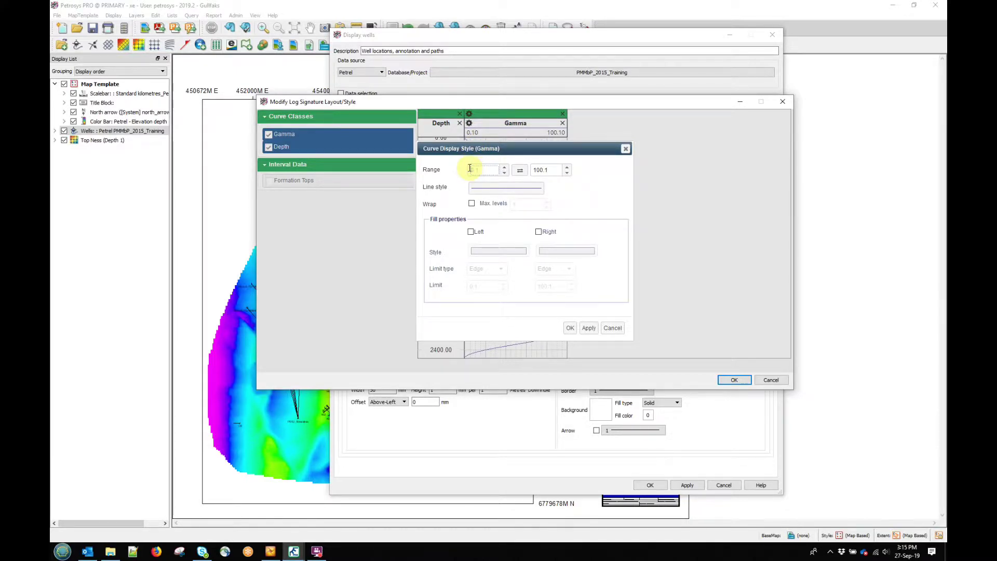
pyautogui.write('0')
pyautogui.doubleClick(555, 169)
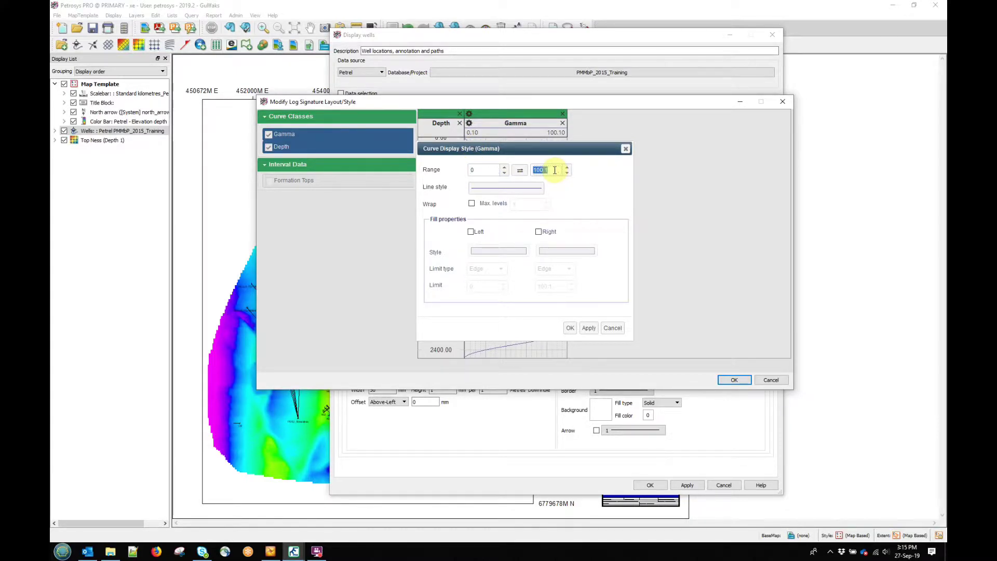
# Style the Gamma curve's line in dark brown with a width of about 3.7 px.
pyautogui.click(525, 188)
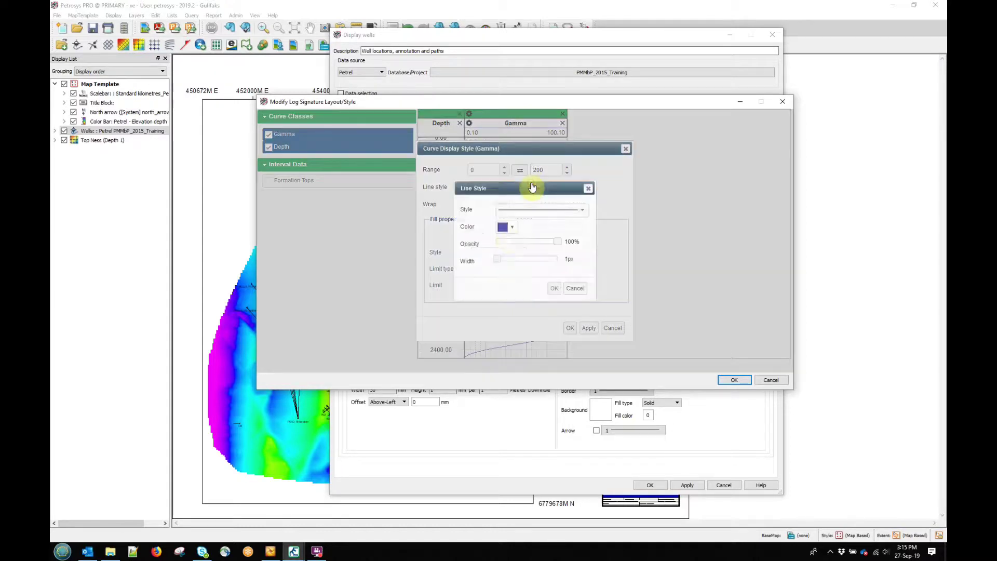
pyautogui.click(507, 228)
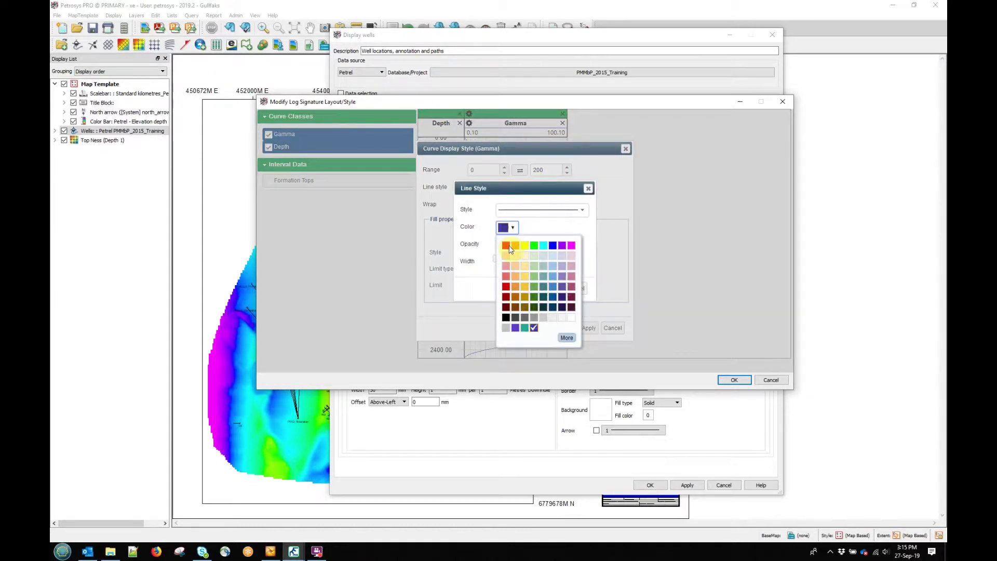
pyautogui.click(517, 307)
pyautogui.moveTo(517, 265); pyautogui.dragTo(508, 263)
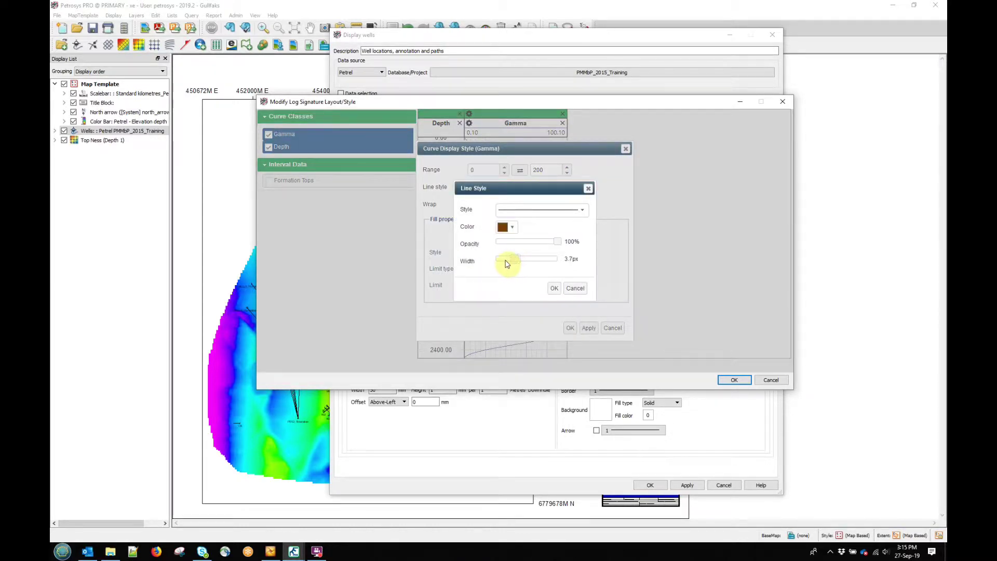
pyautogui.click(553, 288)
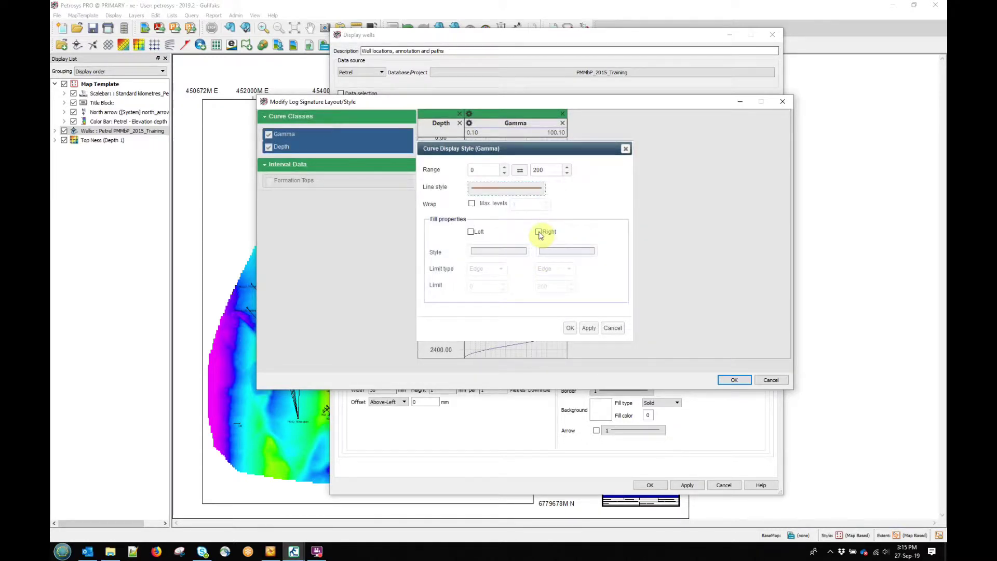
# Fill the right side of the Gamma curve in yellow with the Edge limit type, and accept the layout.
pyautogui.click(539, 232)
pyautogui.click(555, 252)
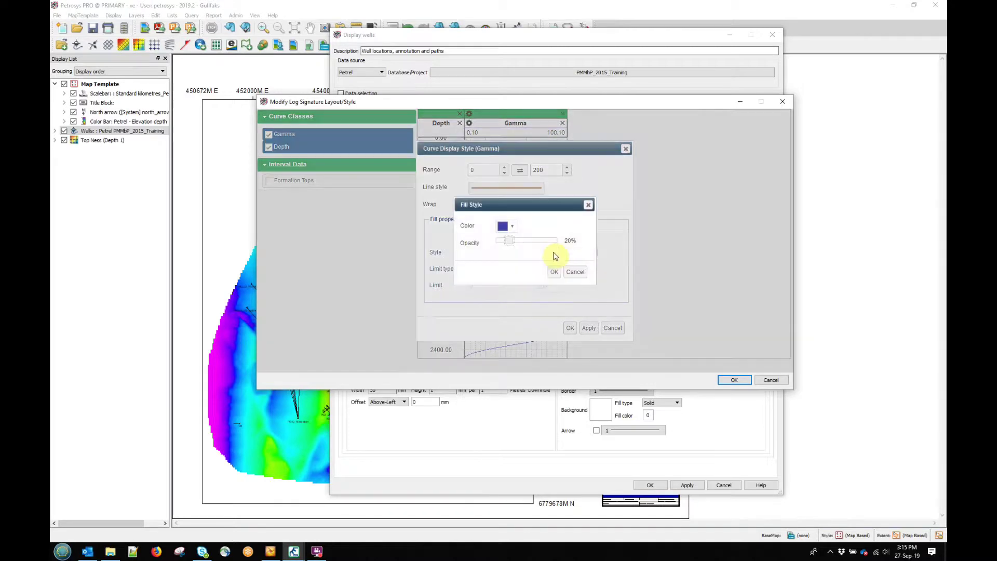
pyautogui.click(502, 225)
pyautogui.click(516, 245)
pyautogui.click(556, 272)
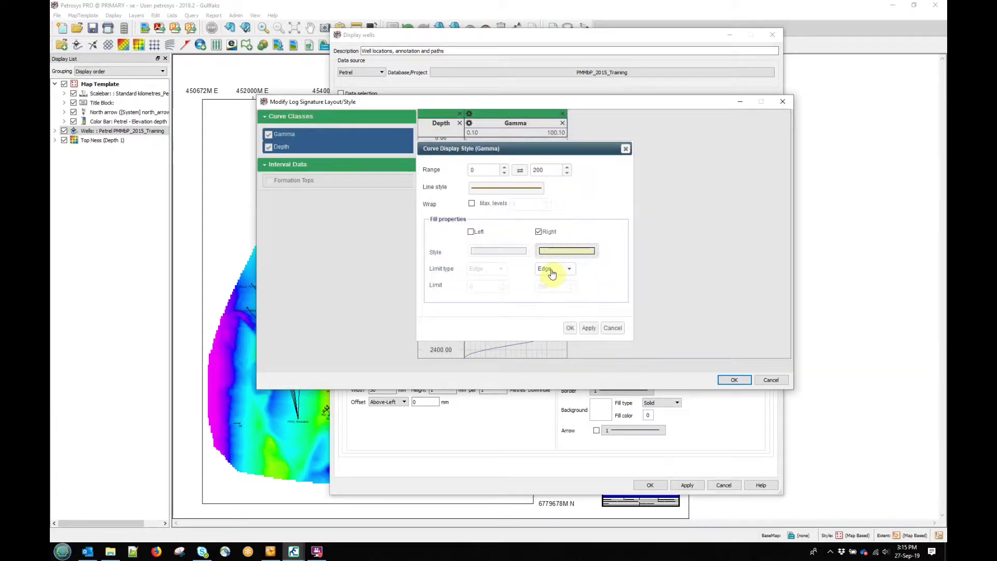
pyautogui.click(554, 269)
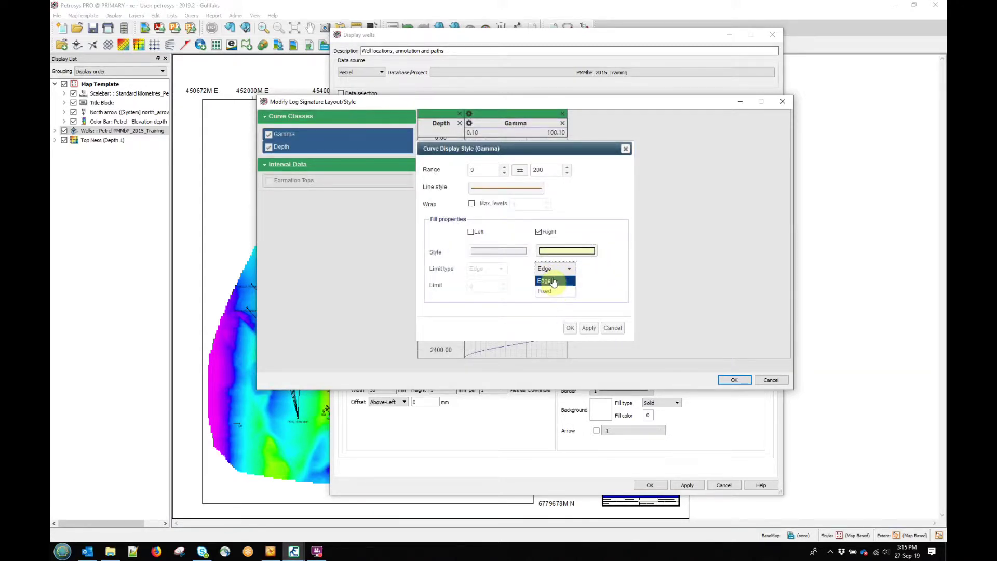
pyautogui.click(546, 281)
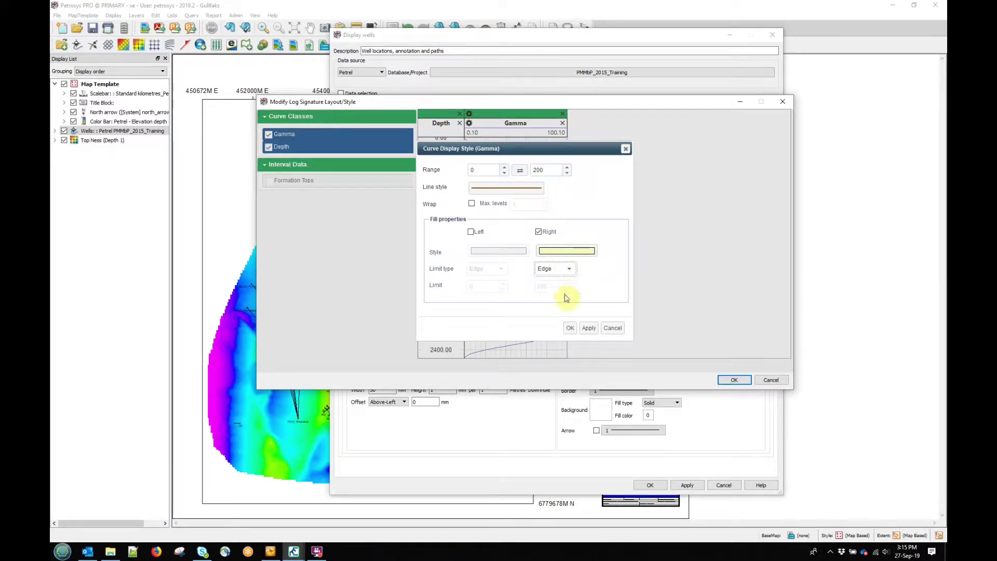
pyautogui.click(567, 330)
pyautogui.click(731, 379)
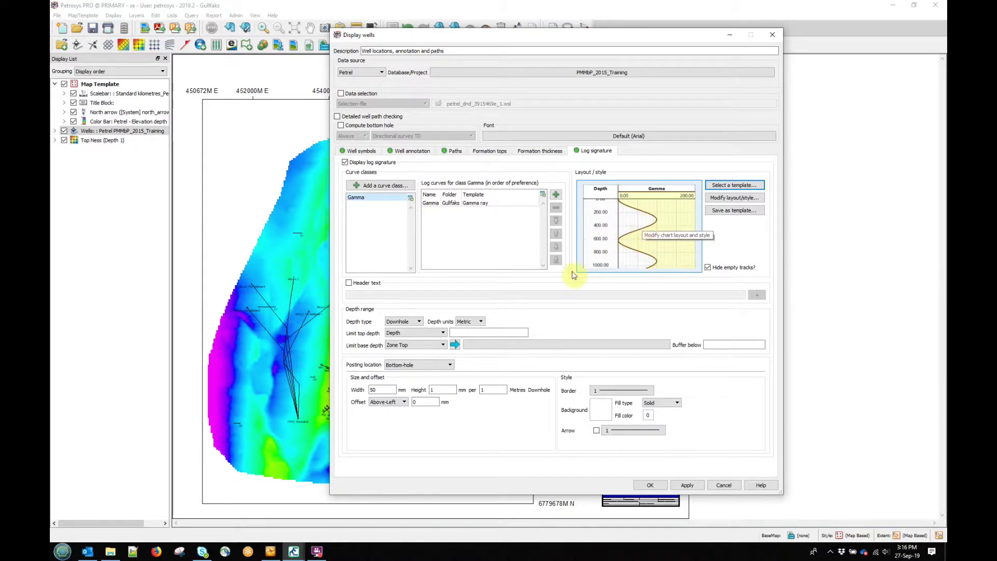
# Enable header text for the log signature and insert the Name well header field.
pyautogui.click(349, 283)
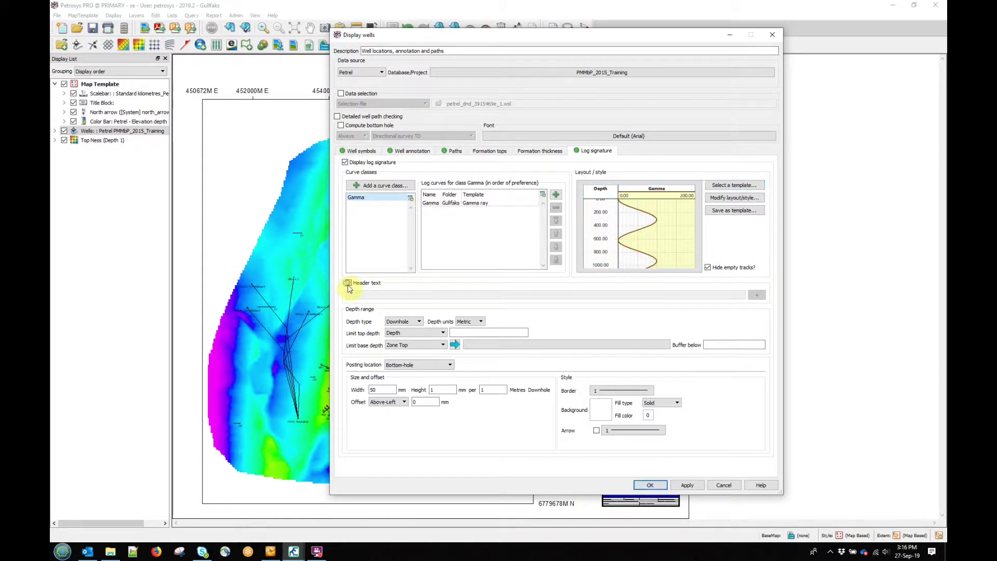
pyautogui.click(757, 295)
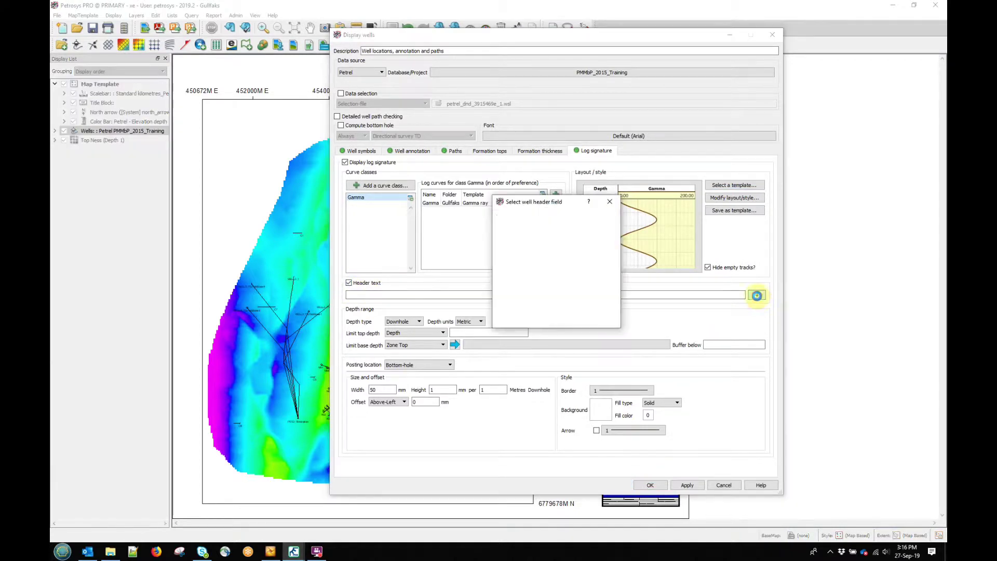
pyautogui.scroll(-5, 515, 268)
pyautogui.scroll(2, 516, 267)
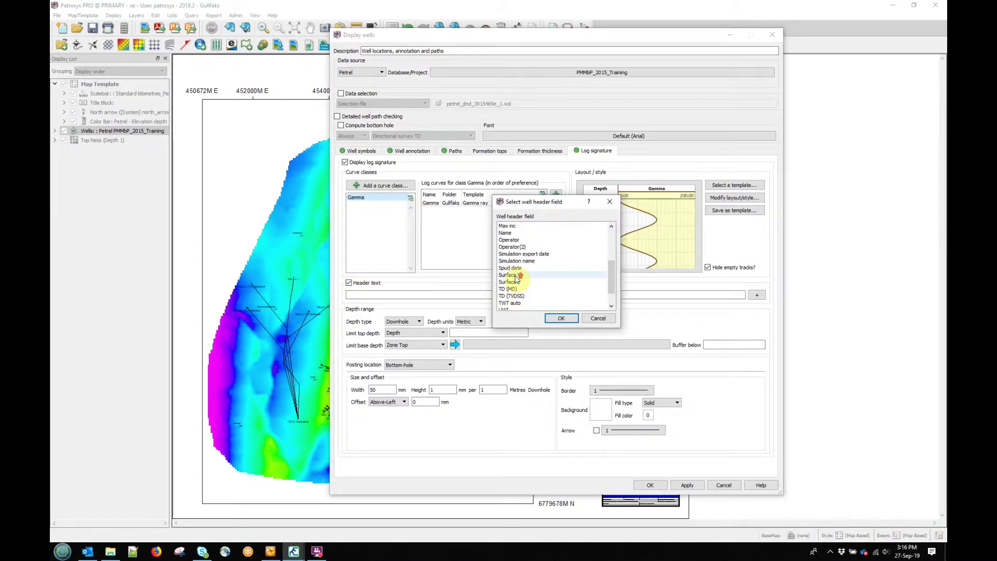
pyautogui.click(512, 255)
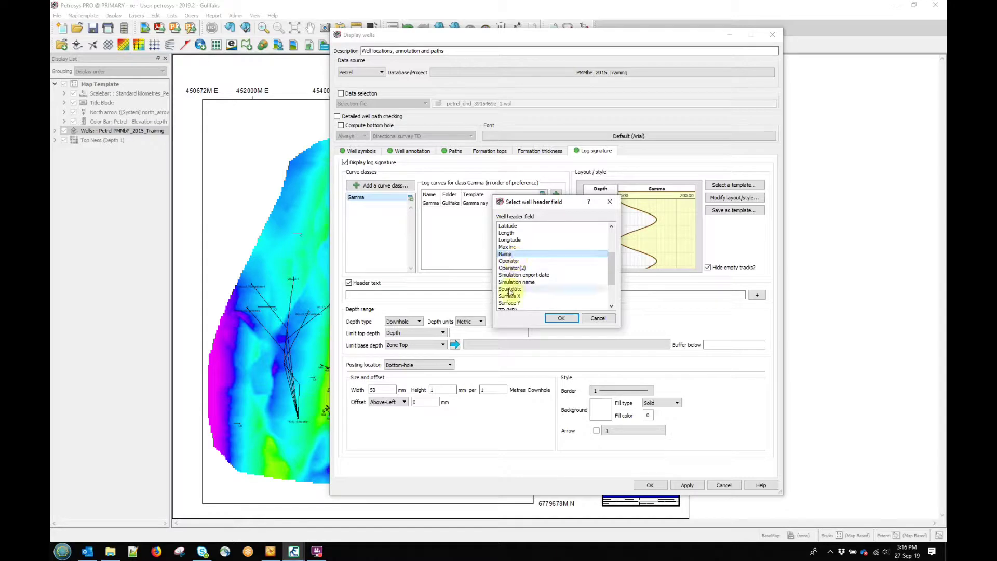
pyautogui.click(558, 318)
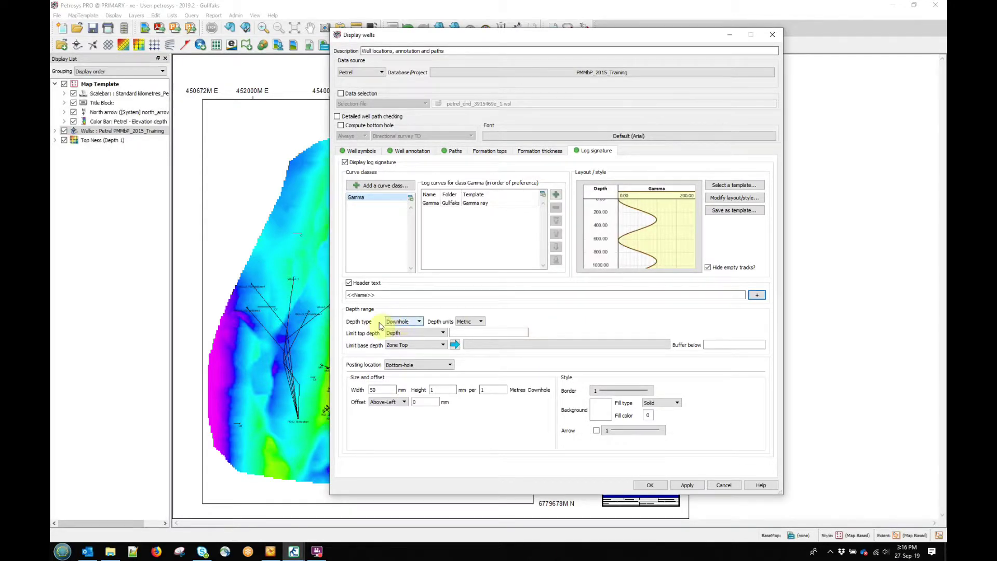
# Set the depth type to TrueVertical and limit the top depth to the Tarbert1 formation top with a buffer above of 20.
pyautogui.click(401, 323)
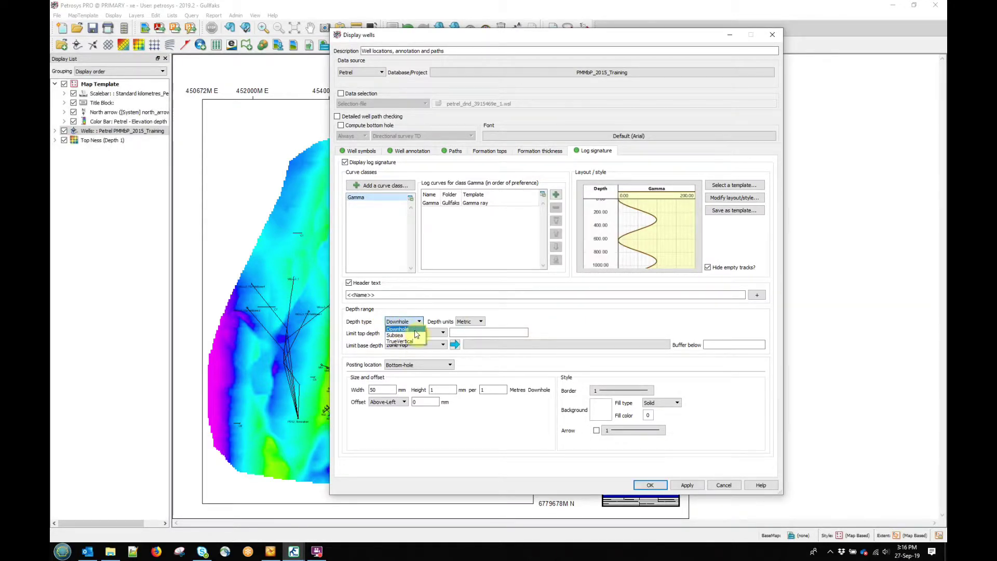
pyautogui.click(402, 342)
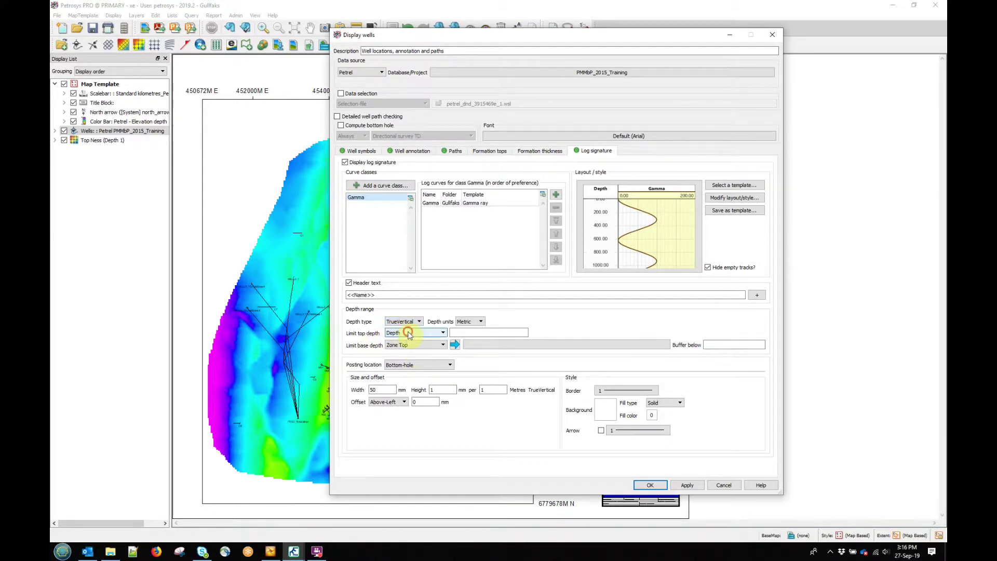
pyautogui.click(408, 334)
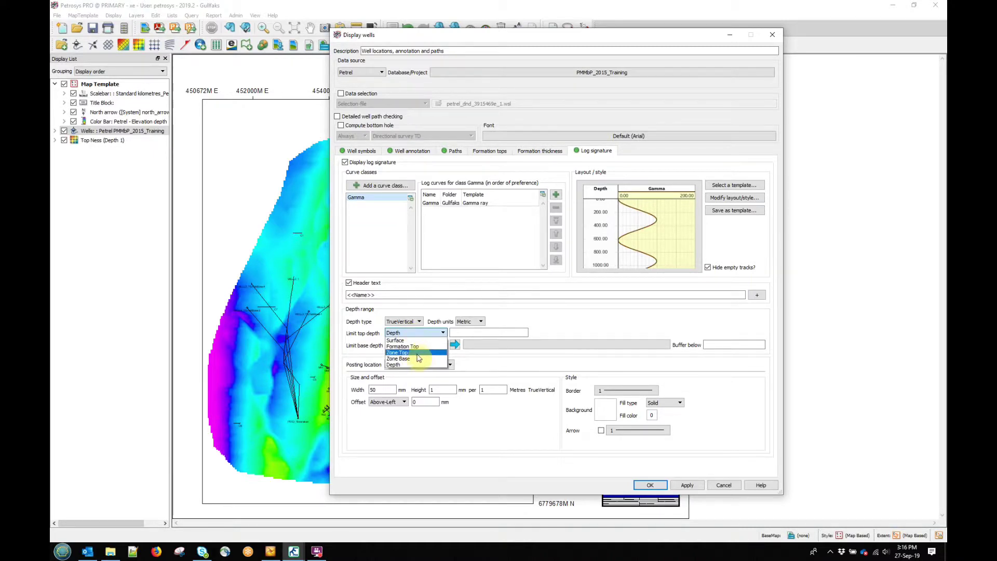
pyautogui.click(418, 346)
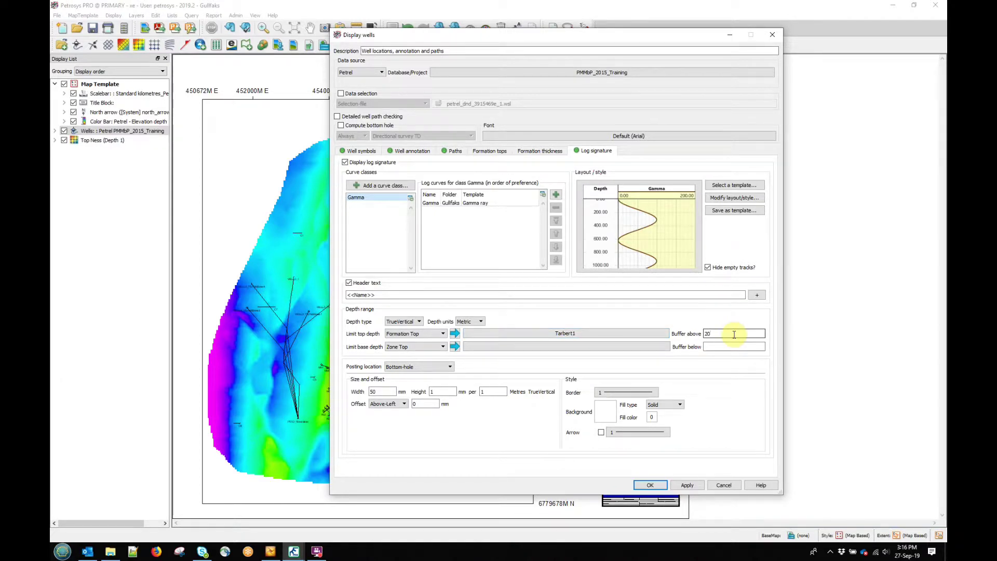
# Limit the base depth to the Top Etive formation top with a buffer below of 20.
pyautogui.click(406, 347)
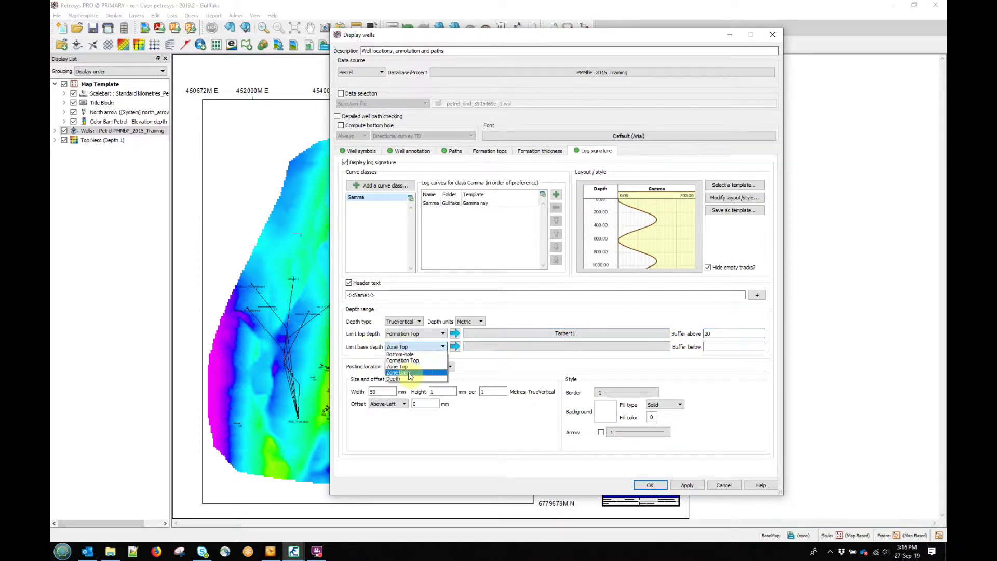
pyautogui.click(404, 361)
pyautogui.click(571, 346)
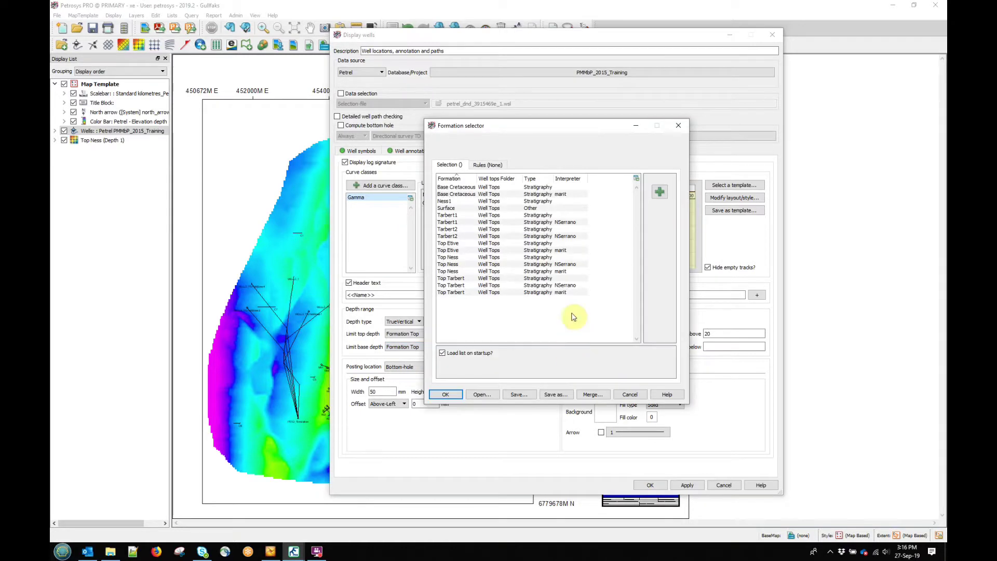
pyautogui.click(538, 243)
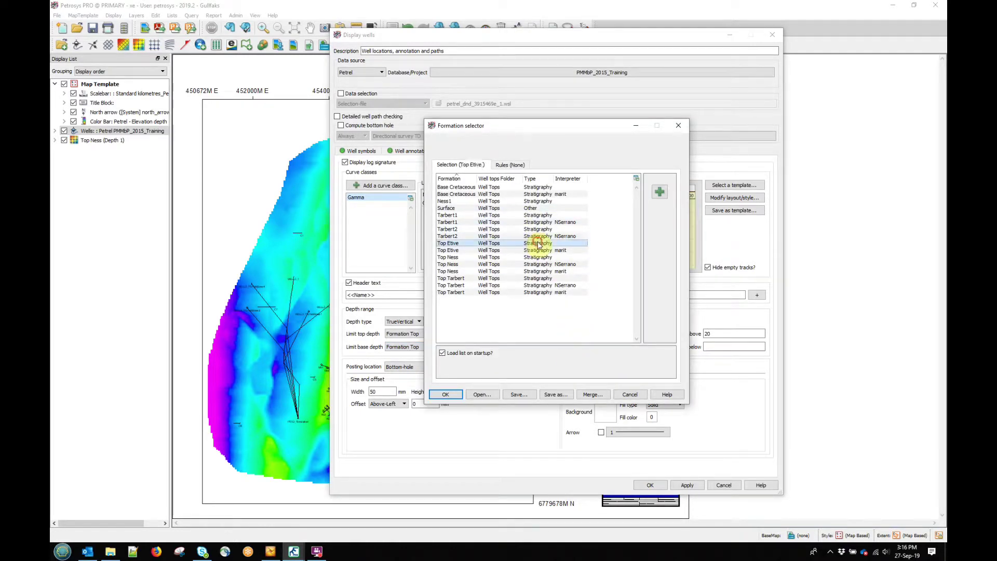
pyautogui.click(446, 394)
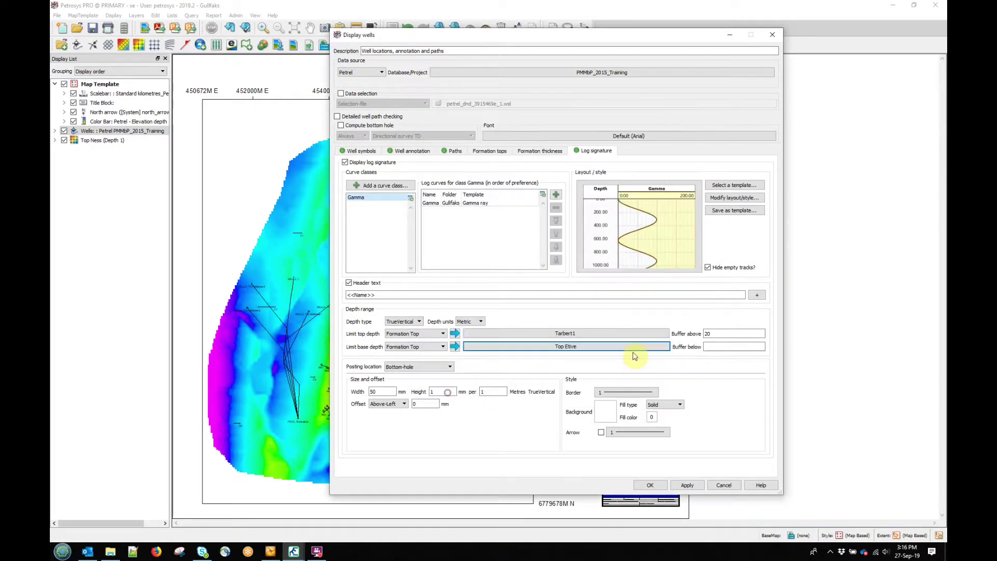
pyautogui.click(710, 345)
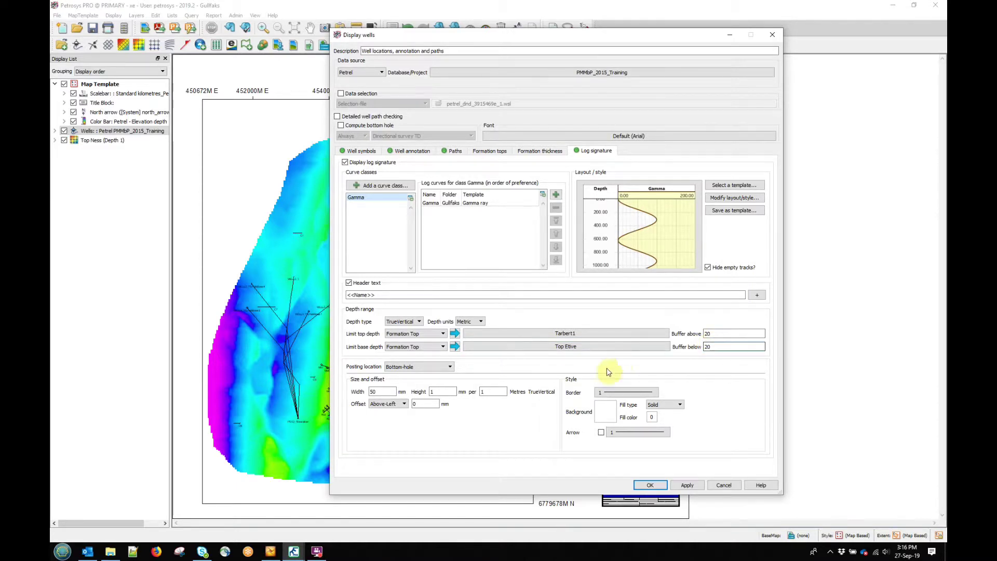
# Post the log signatures at the bottom-hole, 50 mm wide, with an Above-Left offset of 5 mm, and accept the well display settings.
pyautogui.click(401, 367)
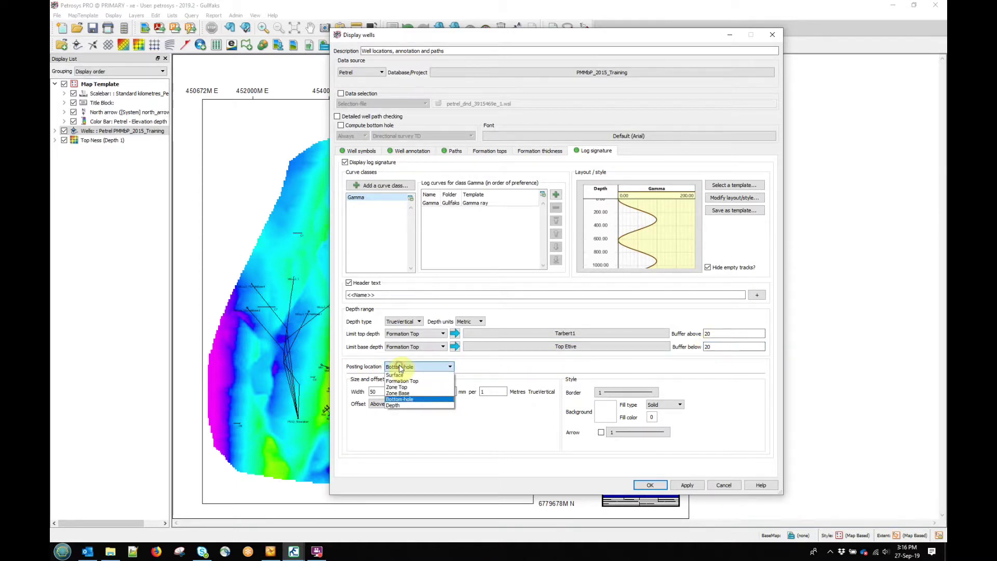
pyautogui.click(413, 400)
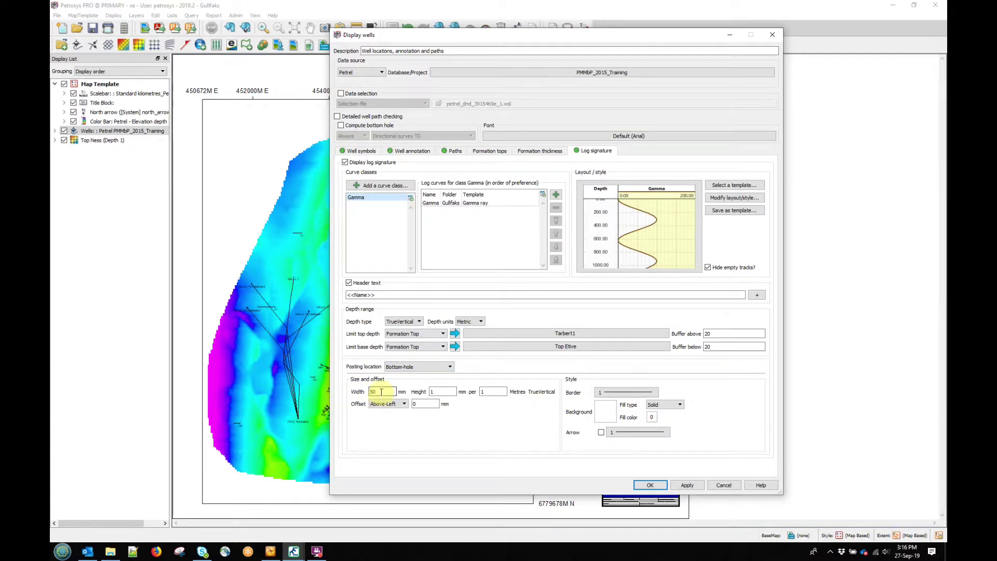
pyautogui.moveTo(381, 391); pyautogui.dragTo(362, 392)
pyautogui.click(432, 392)
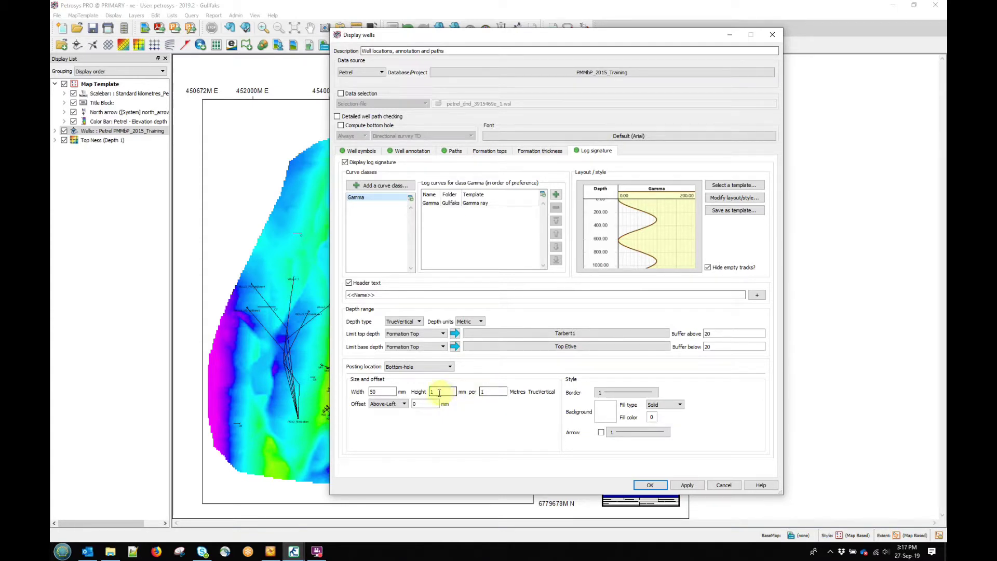
pyautogui.click(392, 403)
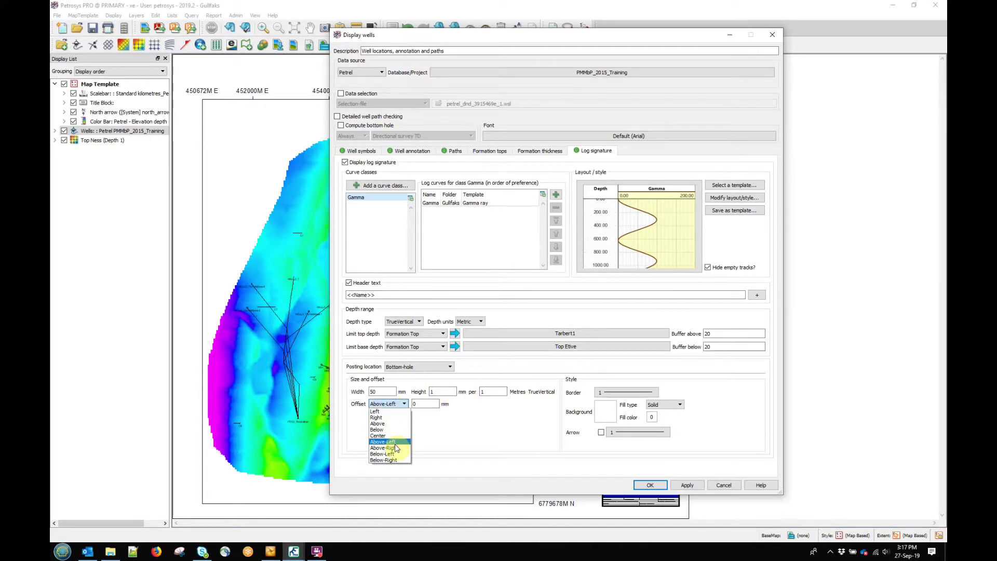
pyautogui.click(396, 442)
pyautogui.doubleClick(427, 404)
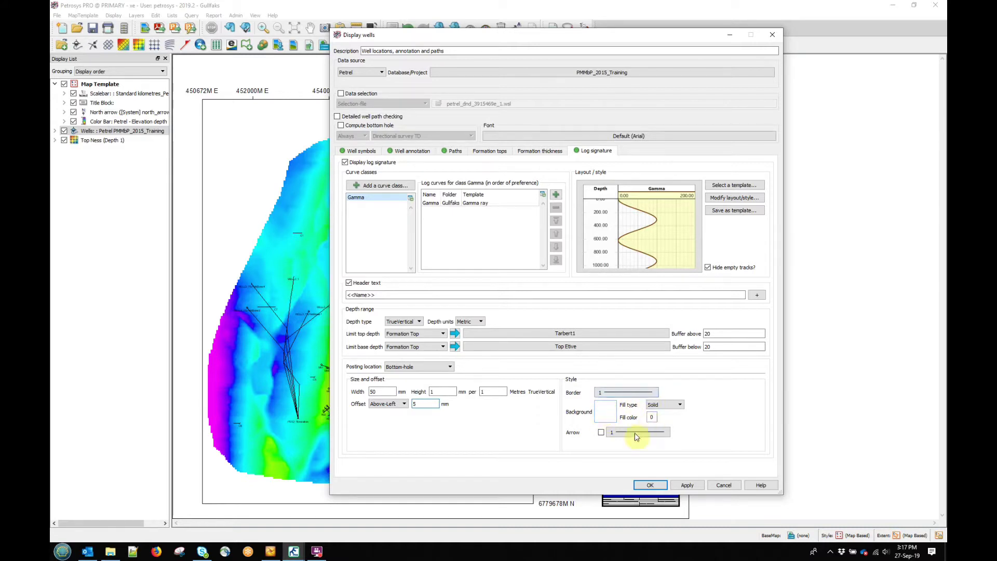
pyautogui.click(650, 485)
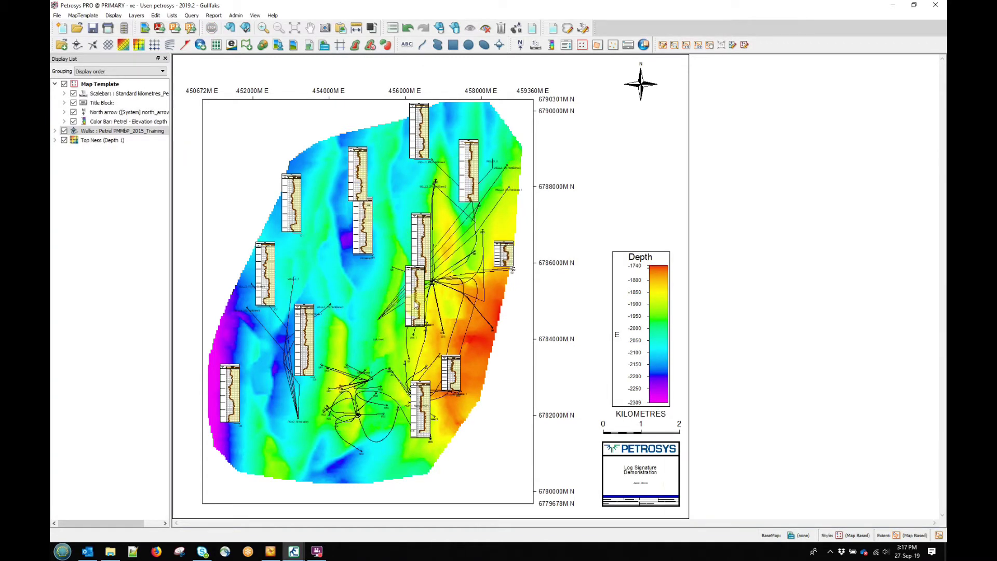
# Start overpost correction of the wells' map insets and move apart the two overlapping log signatures near the map's centre.
pyautogui.rightClick(421, 272)
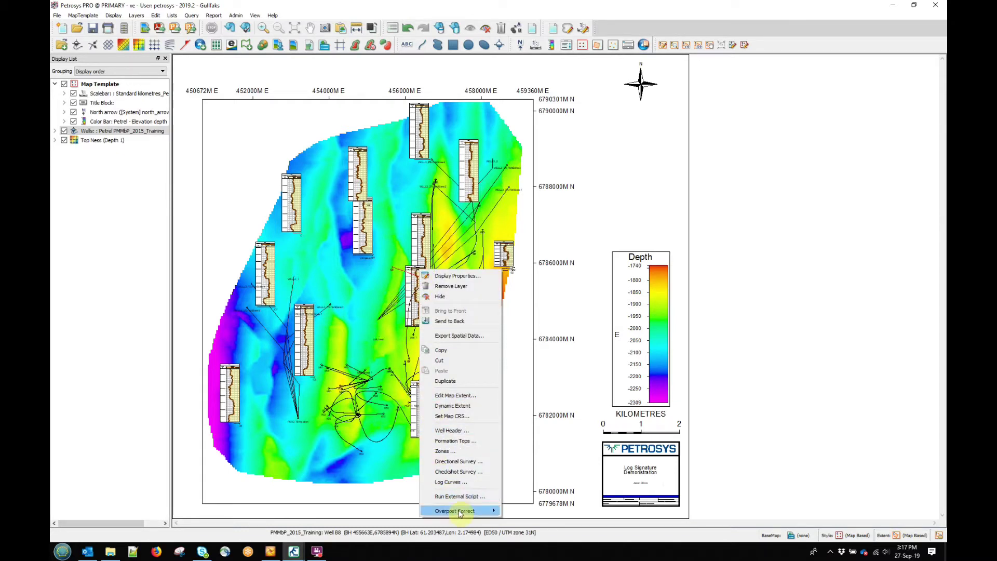
pyautogui.moveTo(476, 513)
pyautogui.click(522, 522)
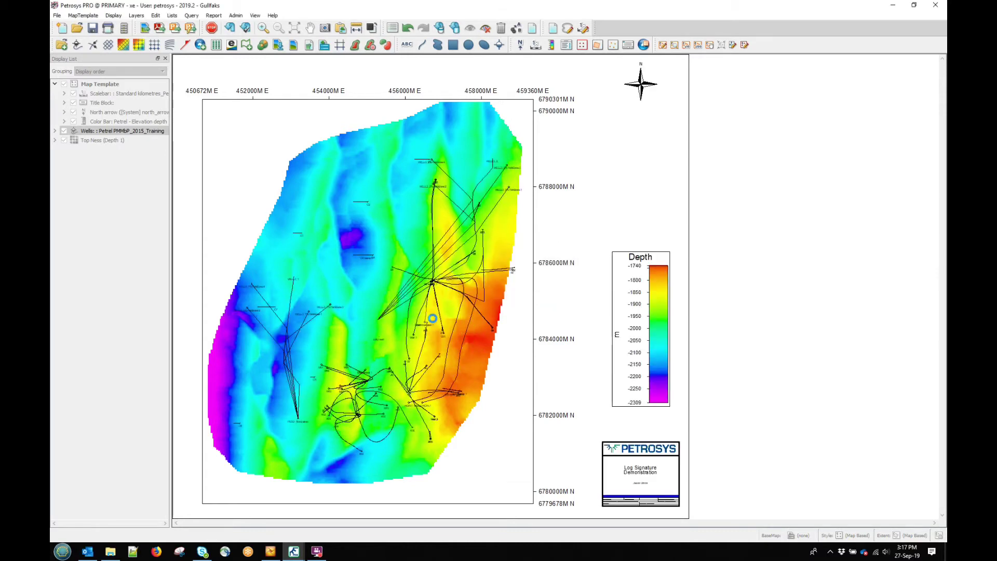
pyautogui.moveTo(413, 300); pyautogui.dragTo(387, 318)
pyautogui.moveTo(417, 252); pyautogui.dragTo(414, 248)
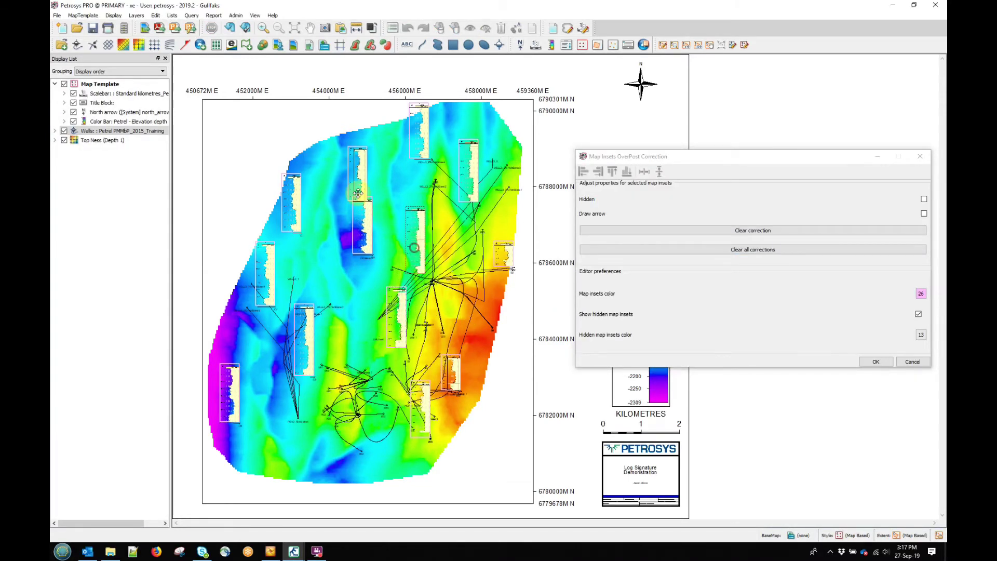
# Move apart the two overlapping log signatures in the map's northern part and accept the overpost corrections.
pyautogui.moveTo(358, 182); pyautogui.dragTo(361, 169)
pyautogui.moveTo(363, 207); pyautogui.dragTo(373, 209)
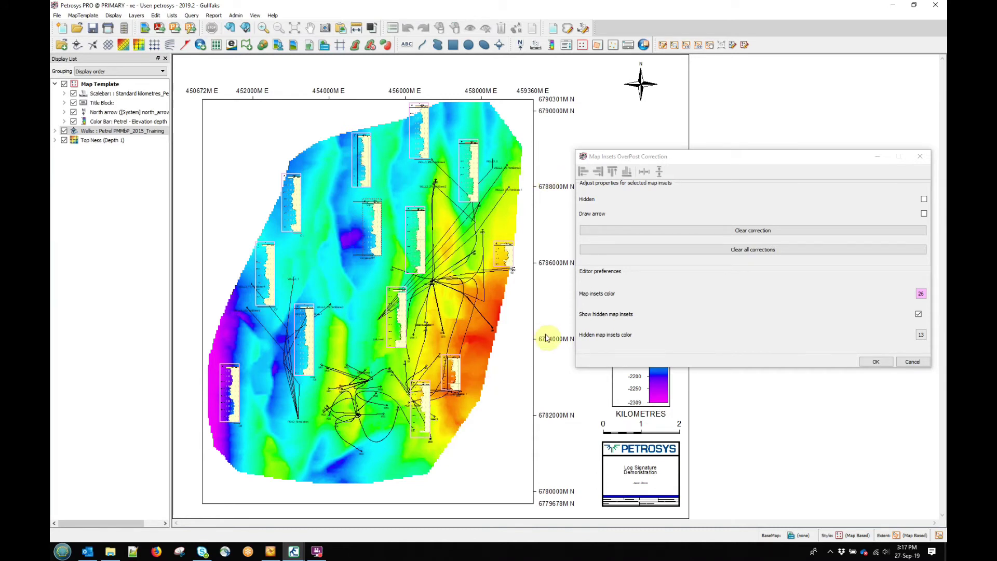
pyautogui.click(877, 363)
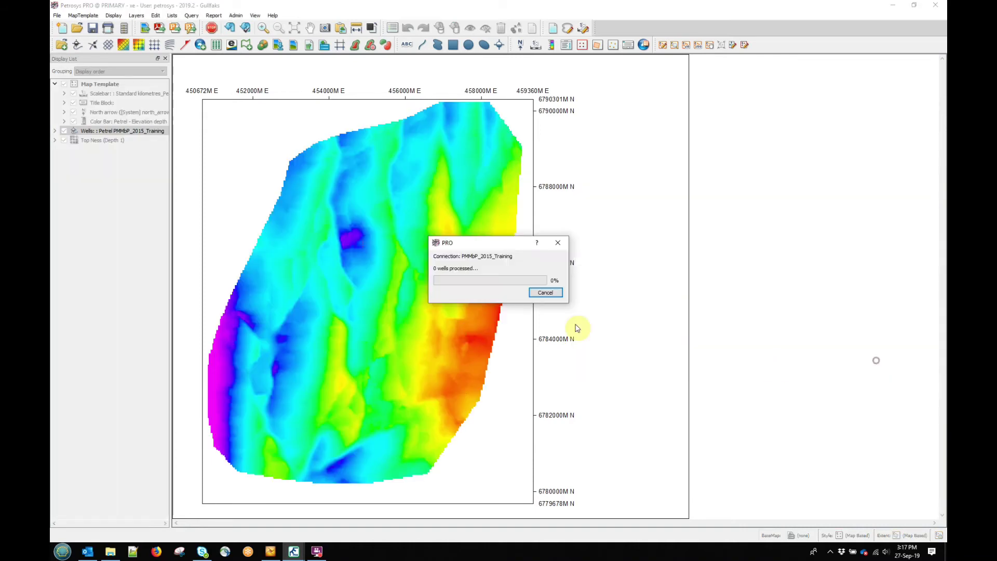